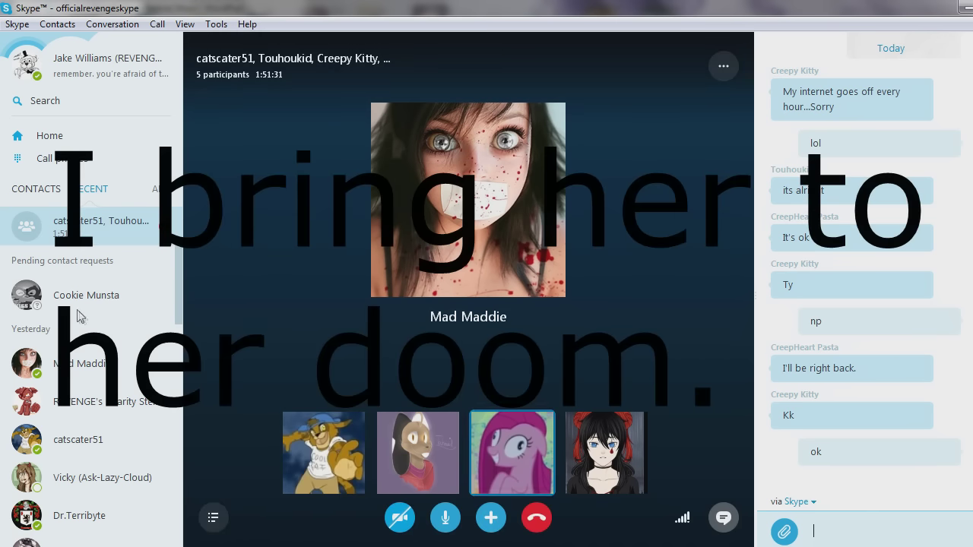
scroll(80, 316, "down", 2)
scroll(98, 386, "down", 2)
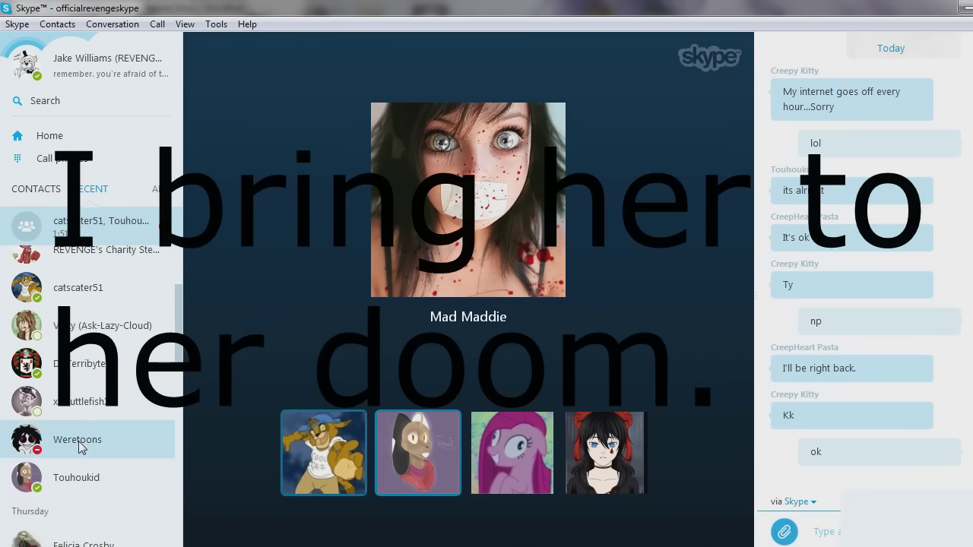
left_click_drag(81, 447, 468, 228)
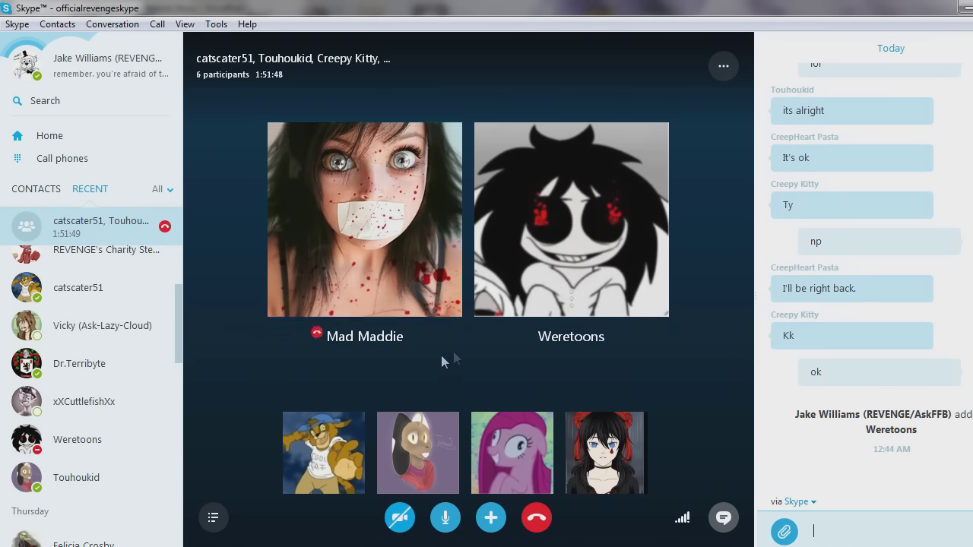
left_click(79, 443)
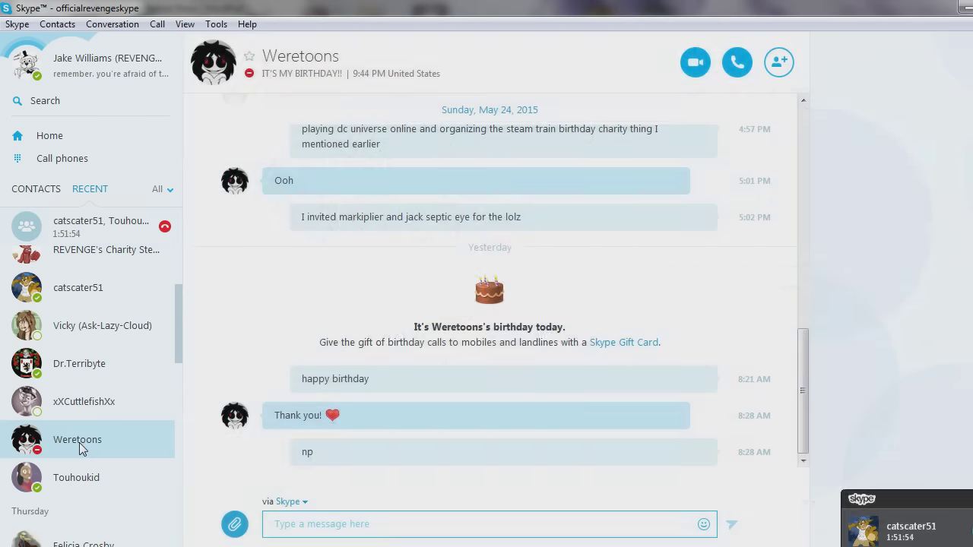
left_click(323, 523)
type("he")
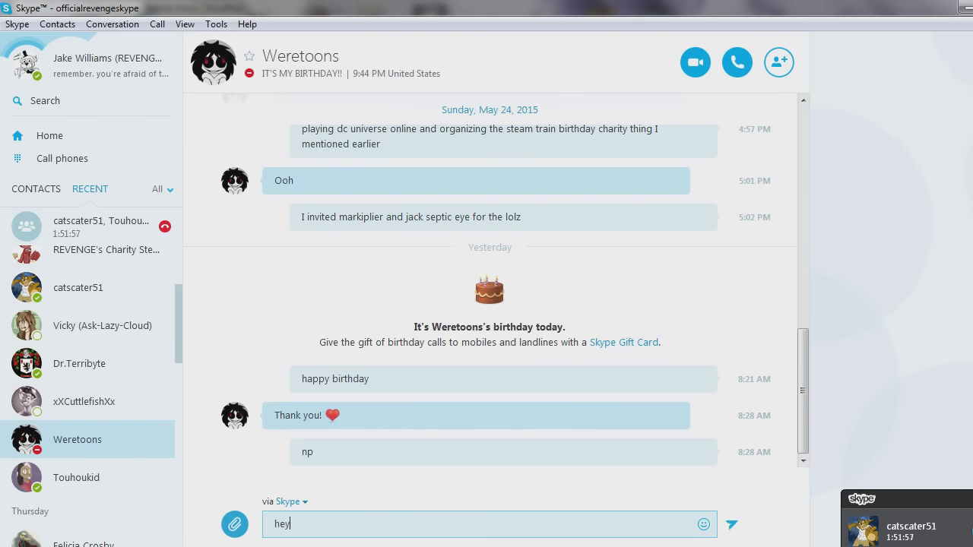
type("y")
Step: Send 'hey' to Weretoons in their one-to-one chat, then bring up the browser's image search
key("Return")
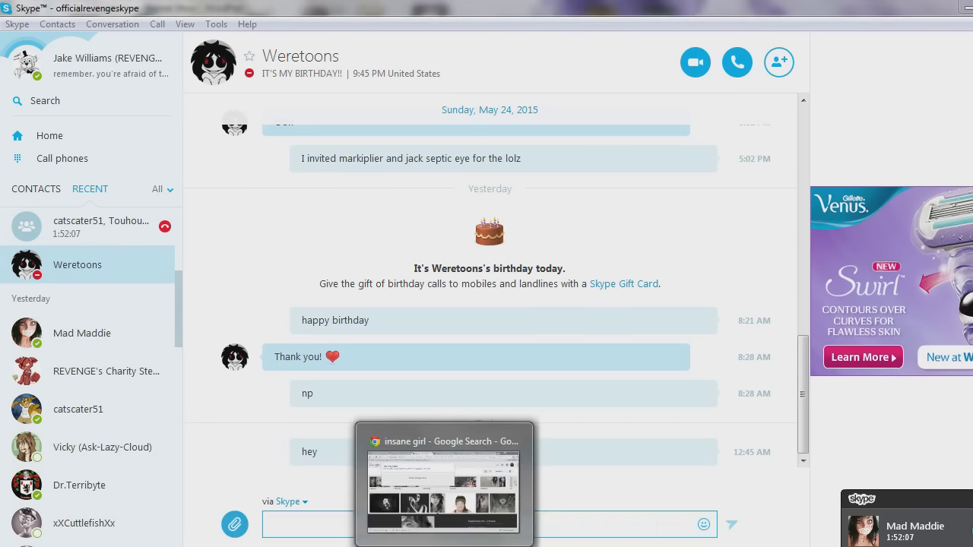
left_click(434, 544)
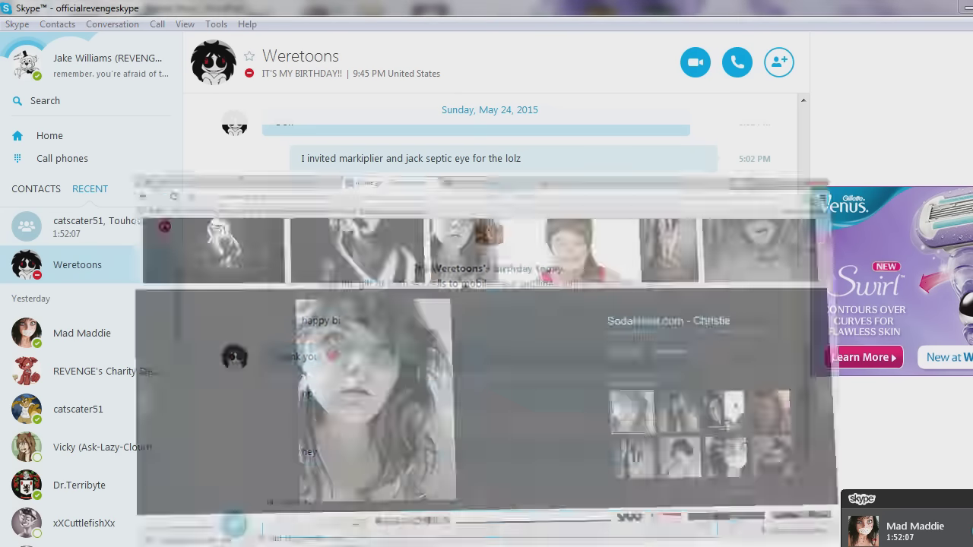
left_click(98, 226)
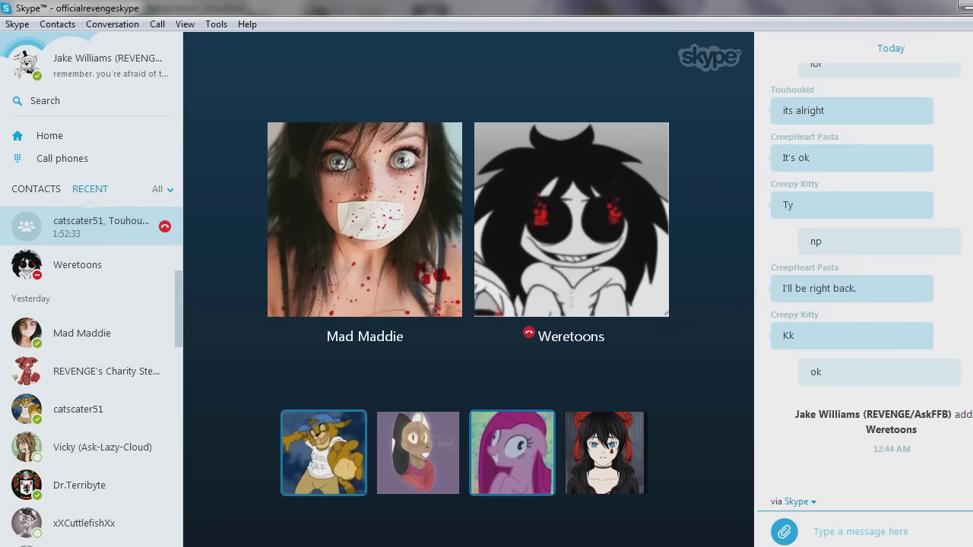
Step: Hang up the ringing call on Weretoons' tile
left_click(524, 336)
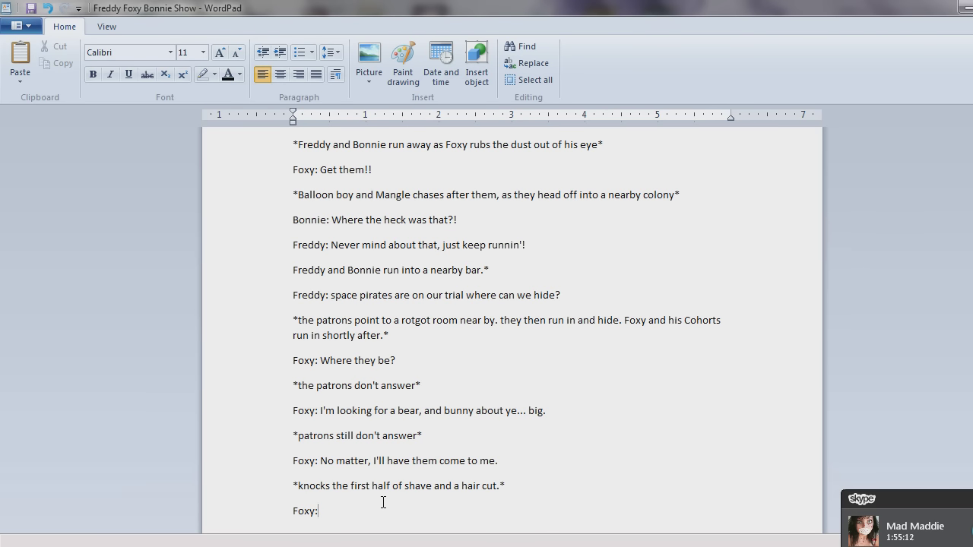
Step: Restore the Skype group video call from the bottom-right notification
left_click(905, 525)
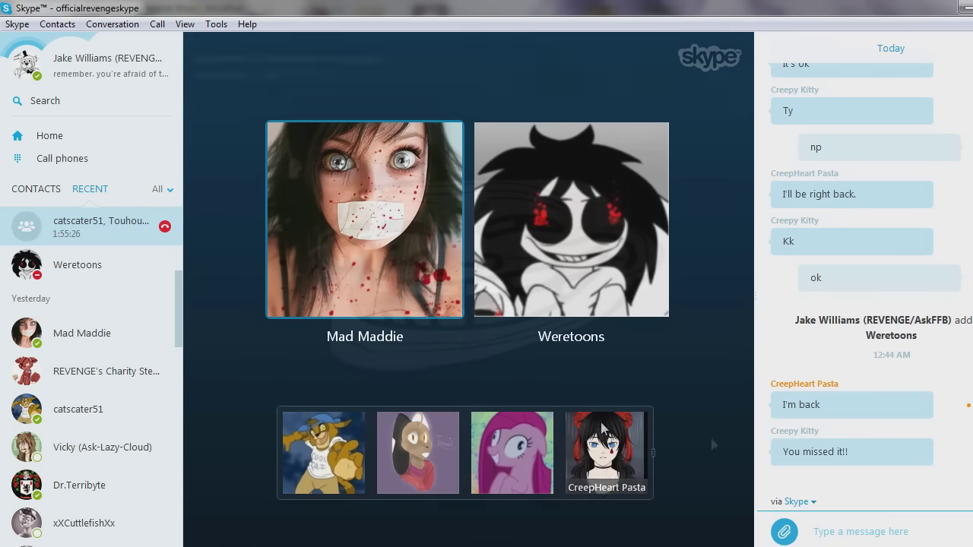
mouse_move(436, 391)
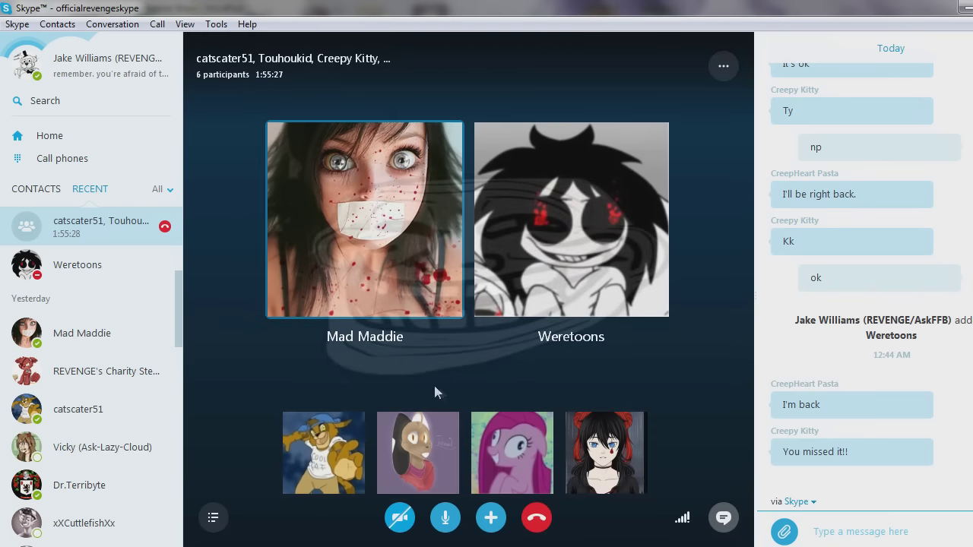
left_click(892, 530)
type("do")
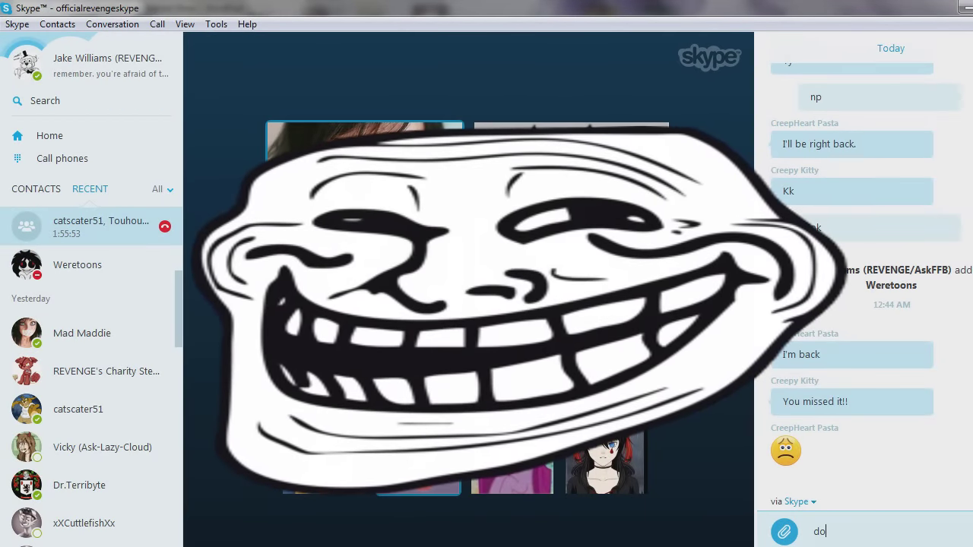
type("n't worry ")
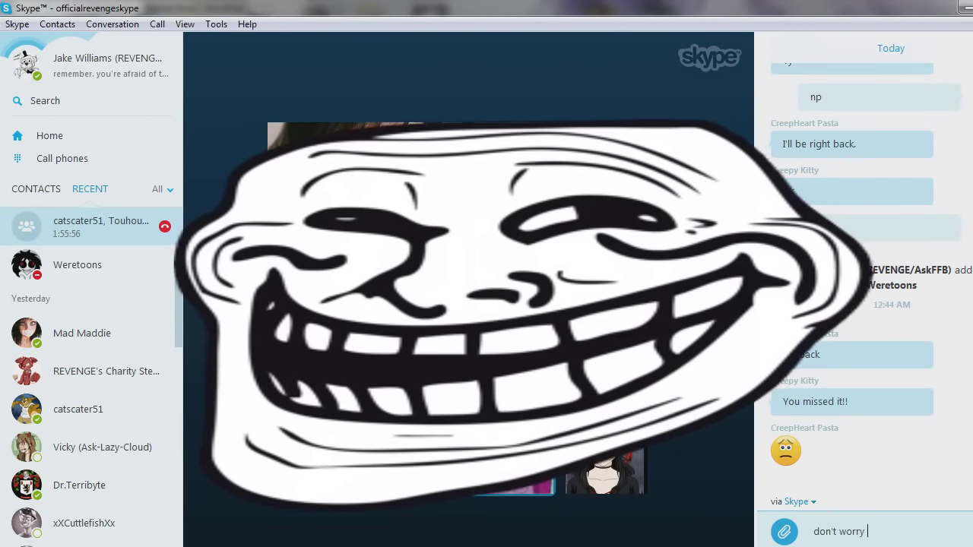
type("I recor")
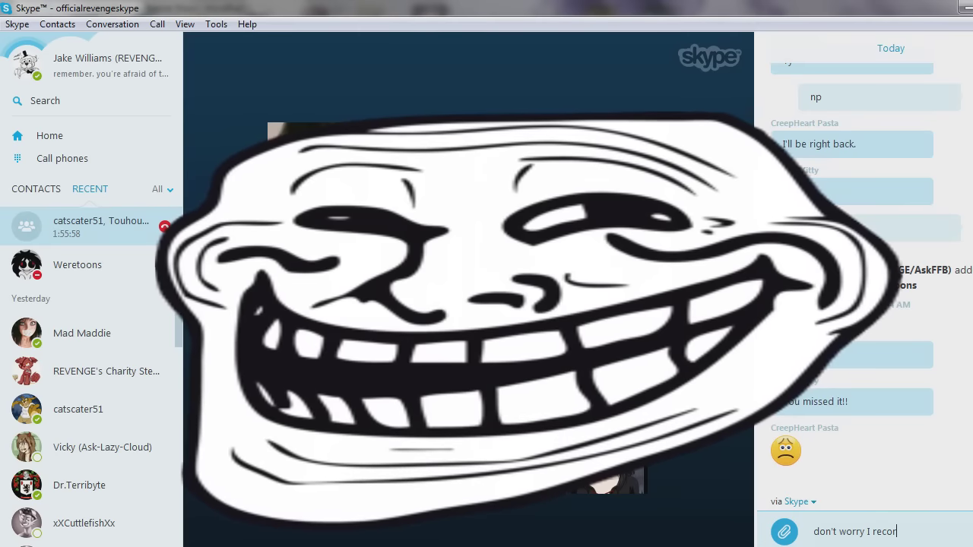
type("ded it")
key("Return")
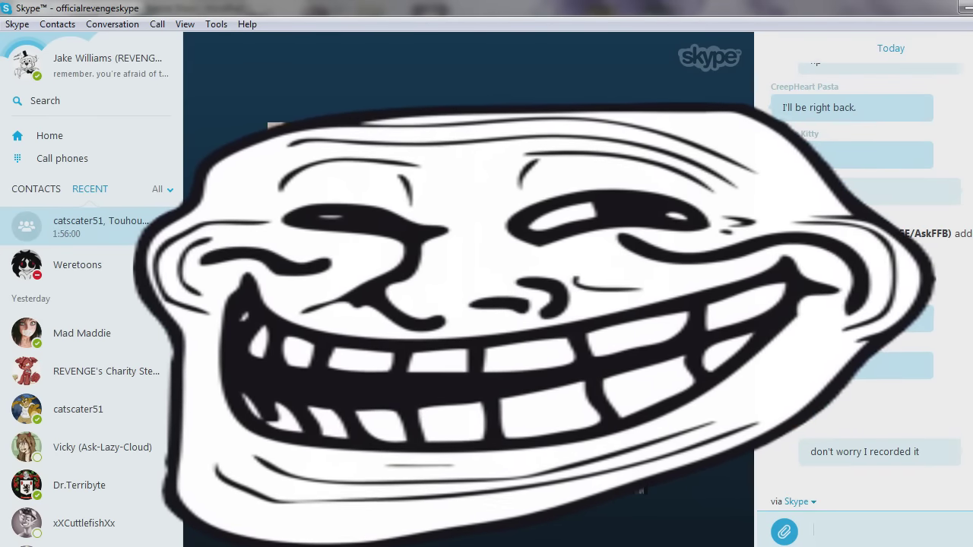